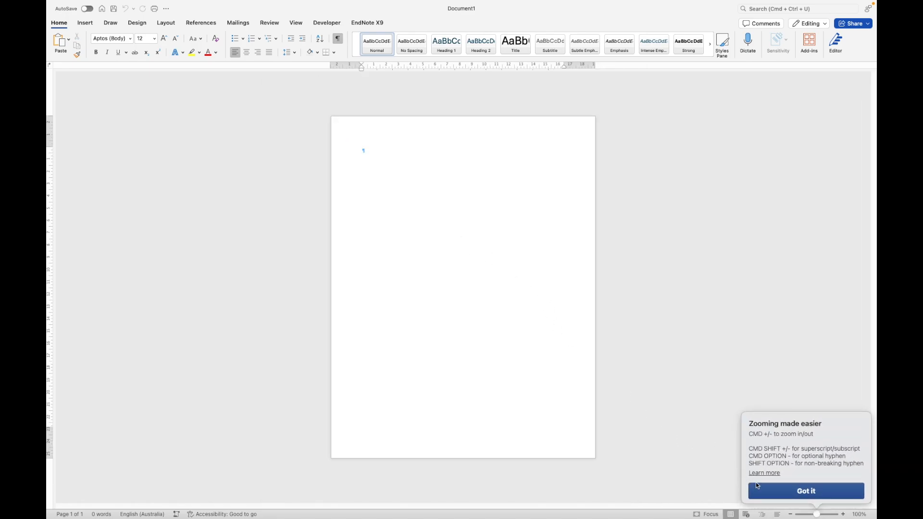
- Dismiss the zooming tip and try inserting a page break in the blank document, undoing each attempt
left_click(764, 487)
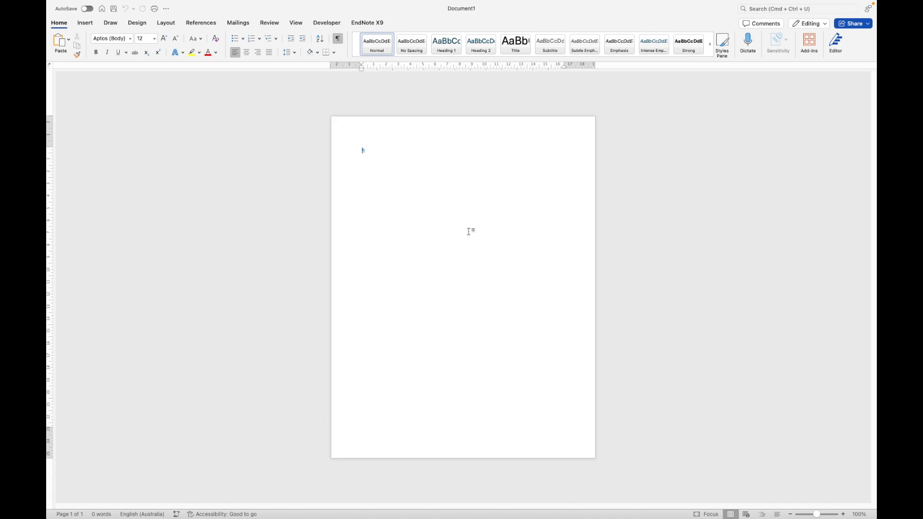
key("cmd+Return")
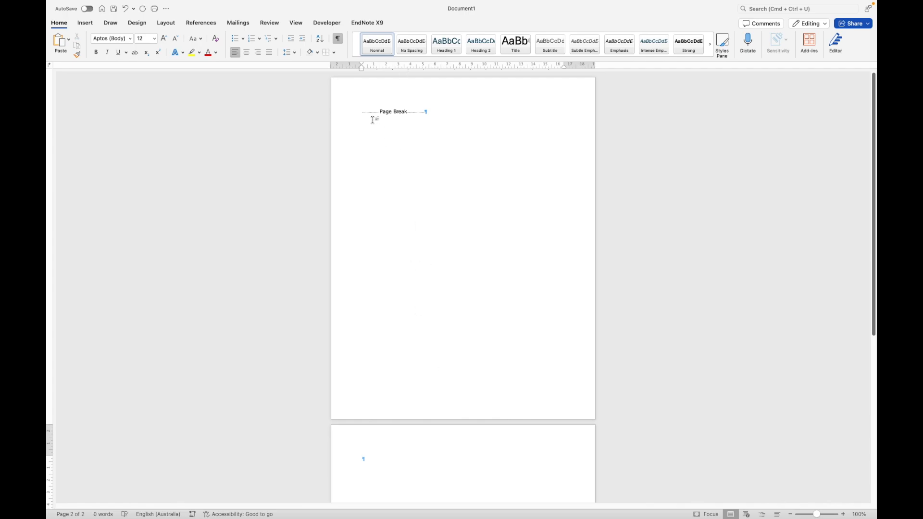
key("cmd+z")
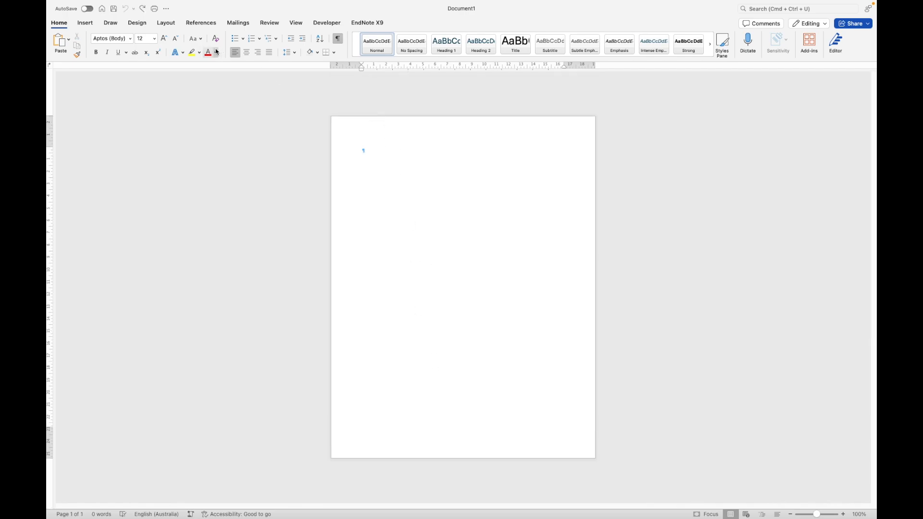
left_click(85, 24)
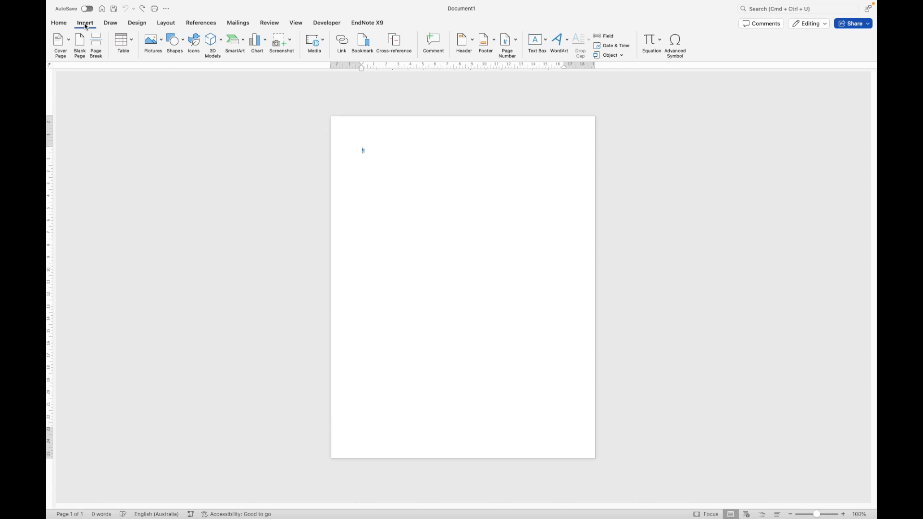
left_click(96, 41)
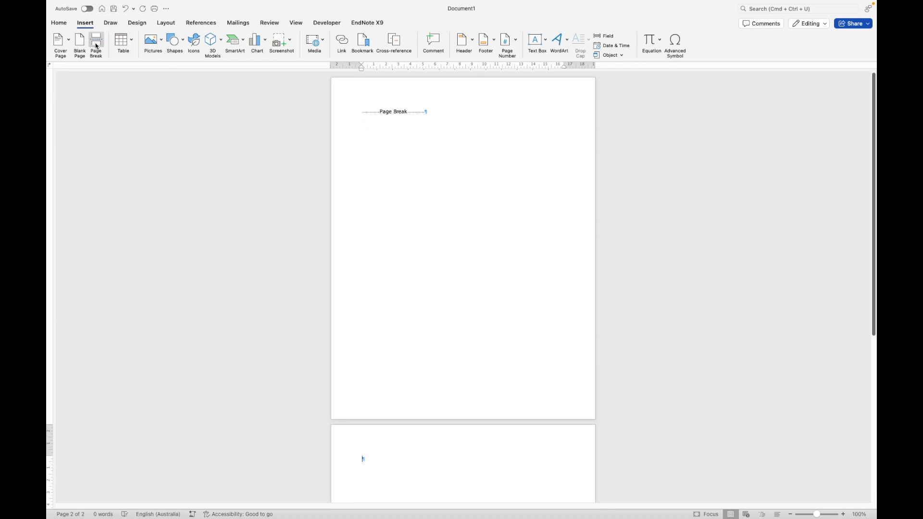
key("super+z")
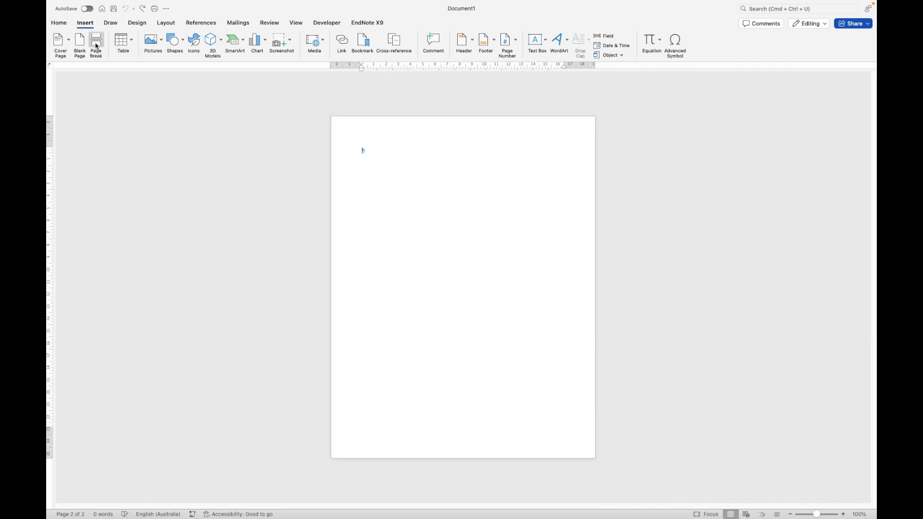
left_click(96, 46)
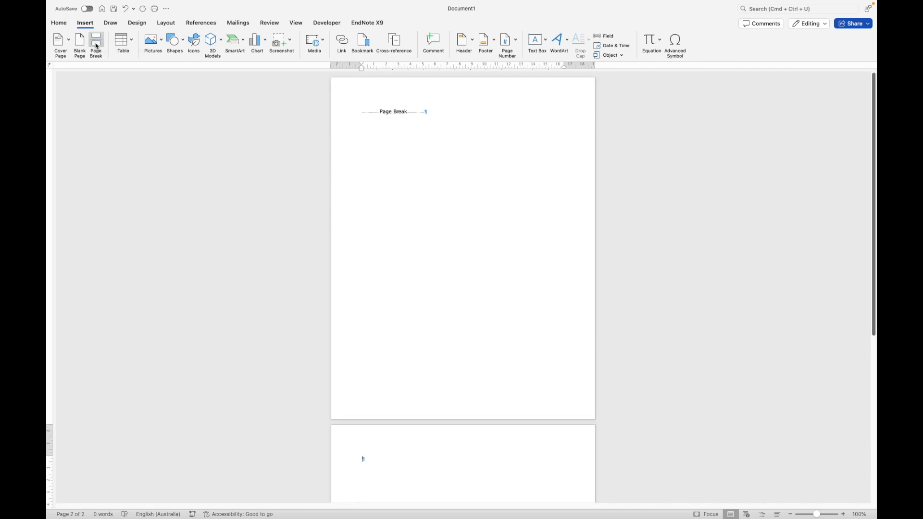
key("super+z")
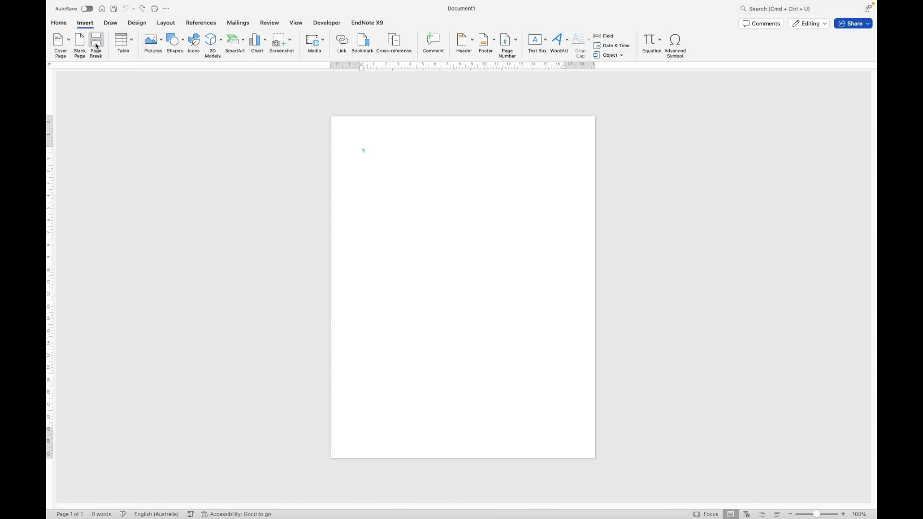
- Fill the document with sample text generated by =rand() and paste two more copies of it below
type("=rand()")
key("Return")
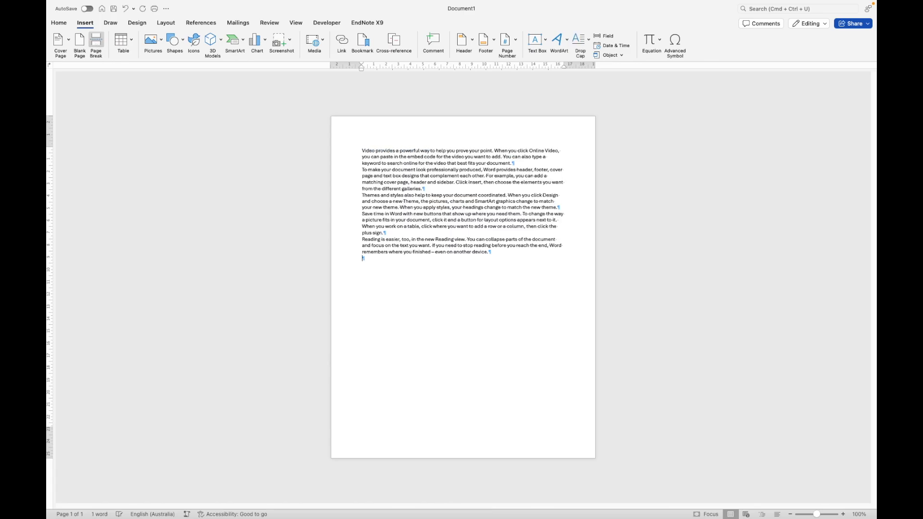
left_click_drag(364, 151, 498, 253)
key("super+c")
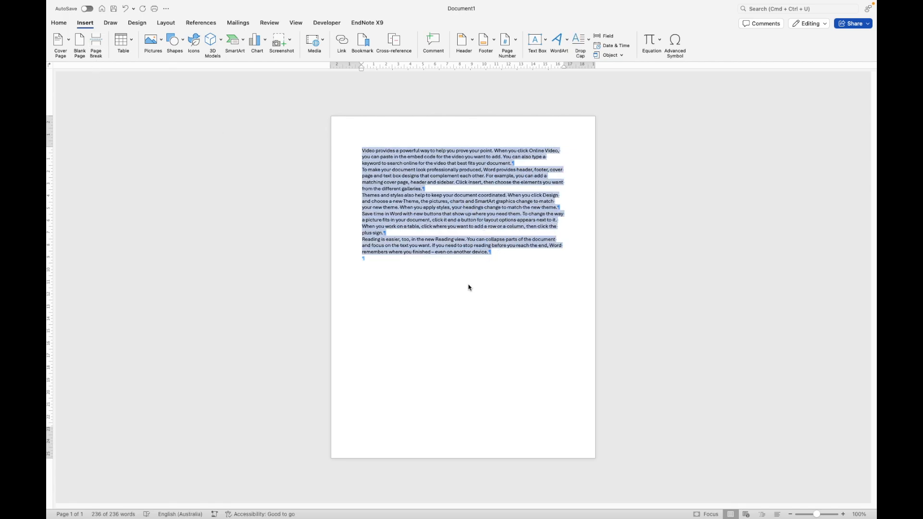
left_click(471, 287)
key("Return")
key("super+v")
key("Return")
key("super+v")
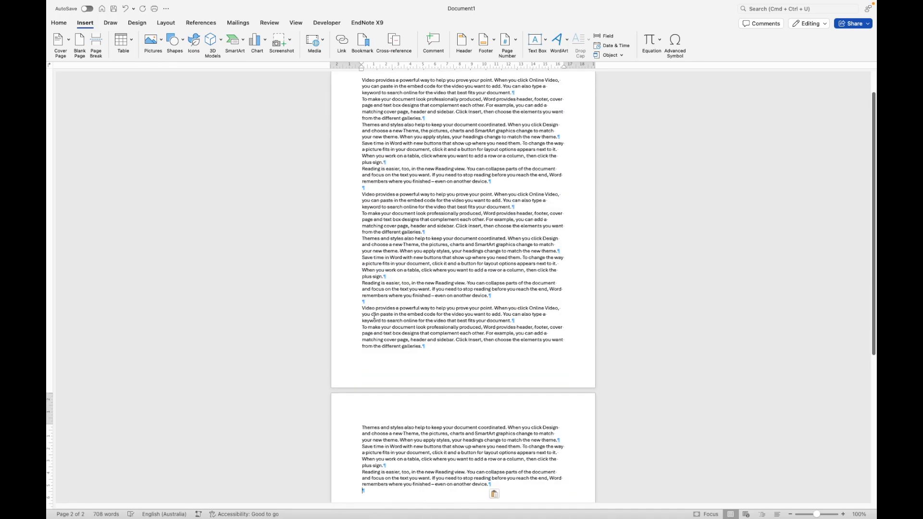
- Insert a page break before the third copy of the sample text
left_click(399, 347)
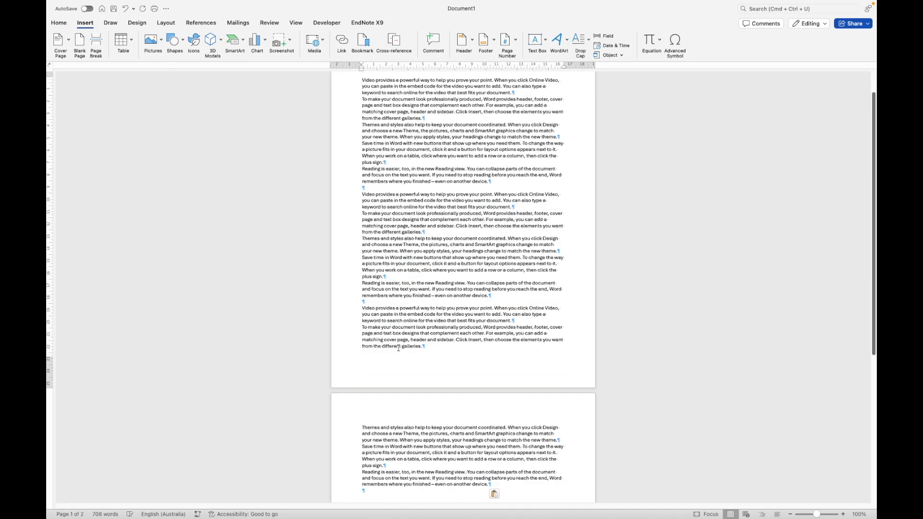
key("super+Return")
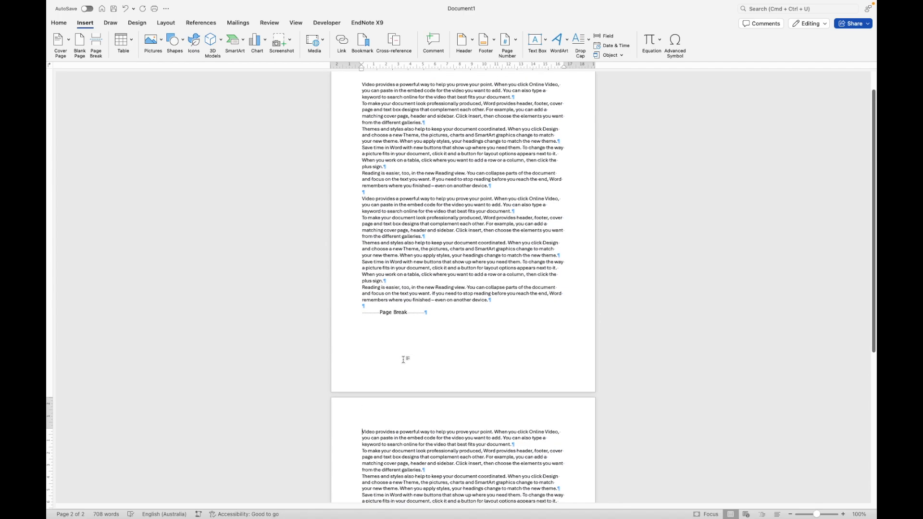
scroll(404, 360, "down", 3)
scroll(395, 379, "up", 3)
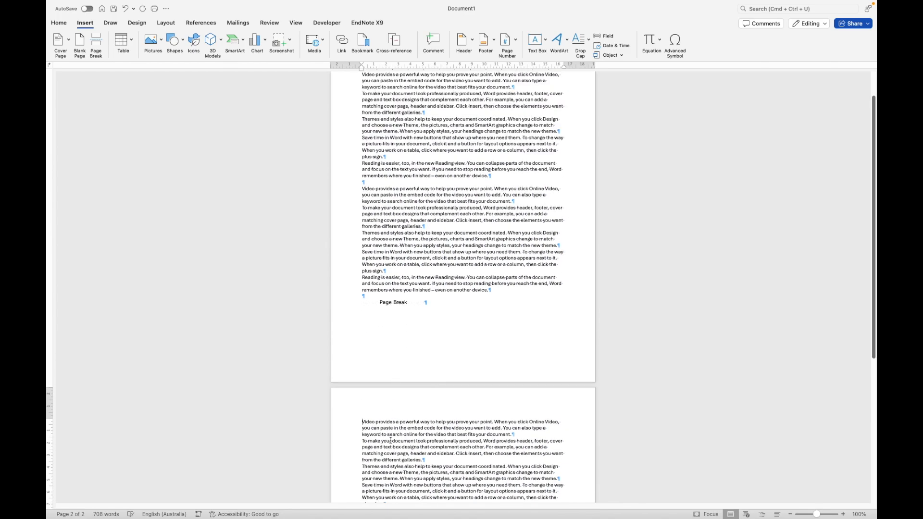
- Try landscape orientation on the document and set it back to portrait
left_click(166, 22)
left_click(83, 40)
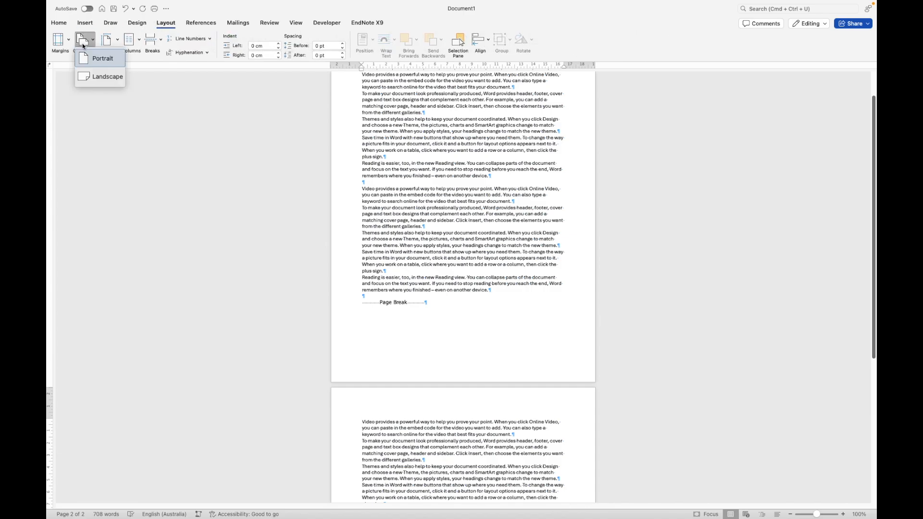
left_click(89, 81)
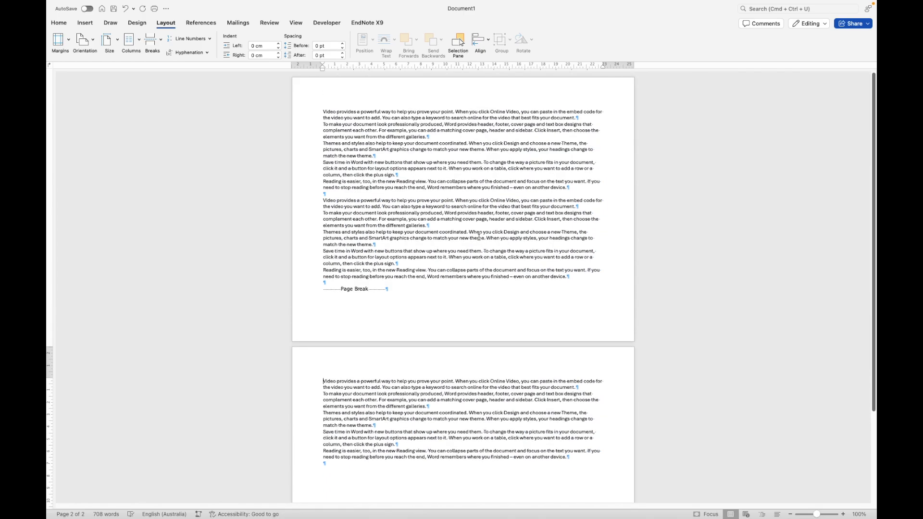
left_click(85, 44)
left_click(92, 58)
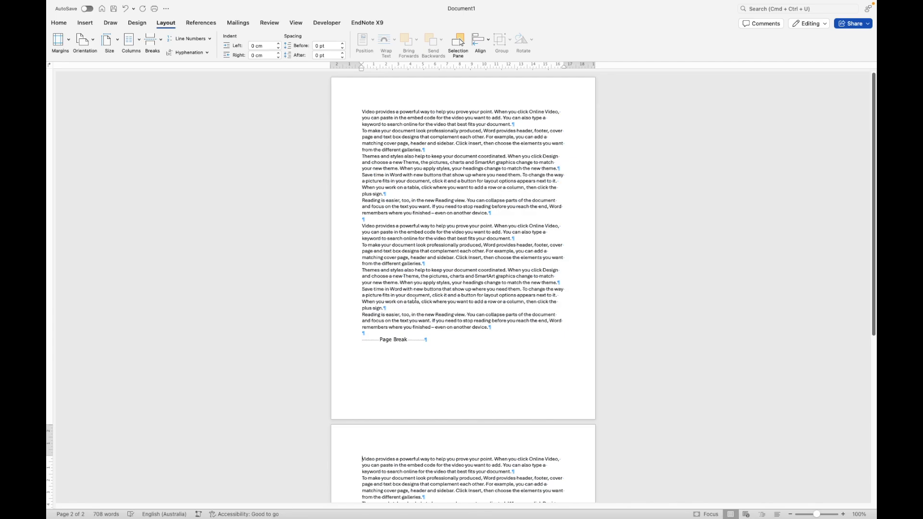
- Add the header text "Header is here" and return to the document body
double_click(381, 87)
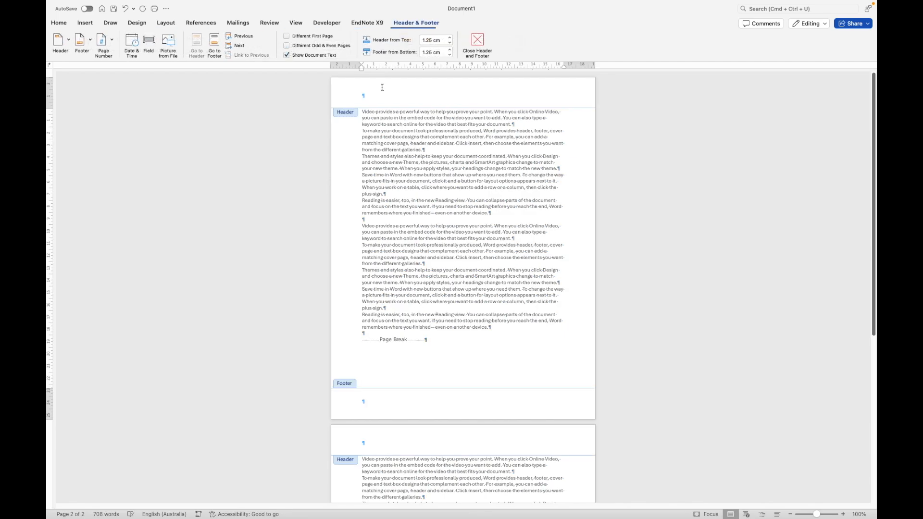
type("Header is here")
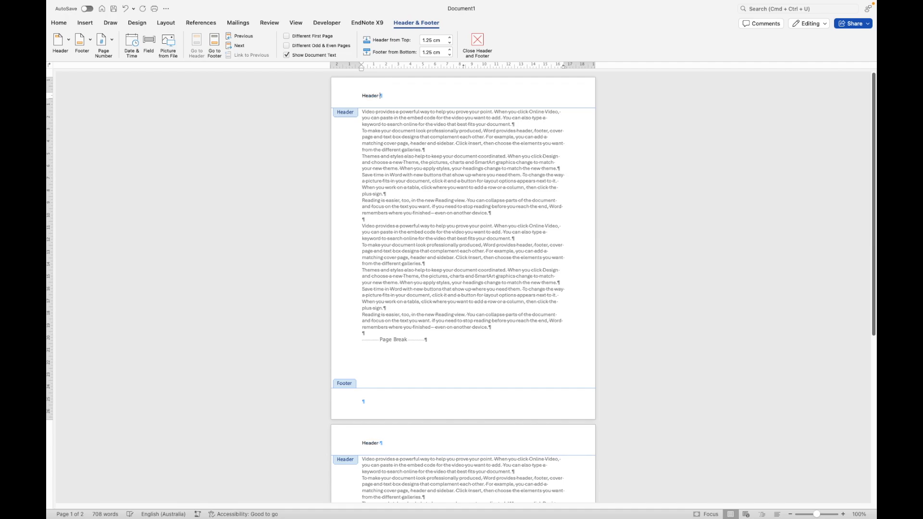
double_click(426, 237)
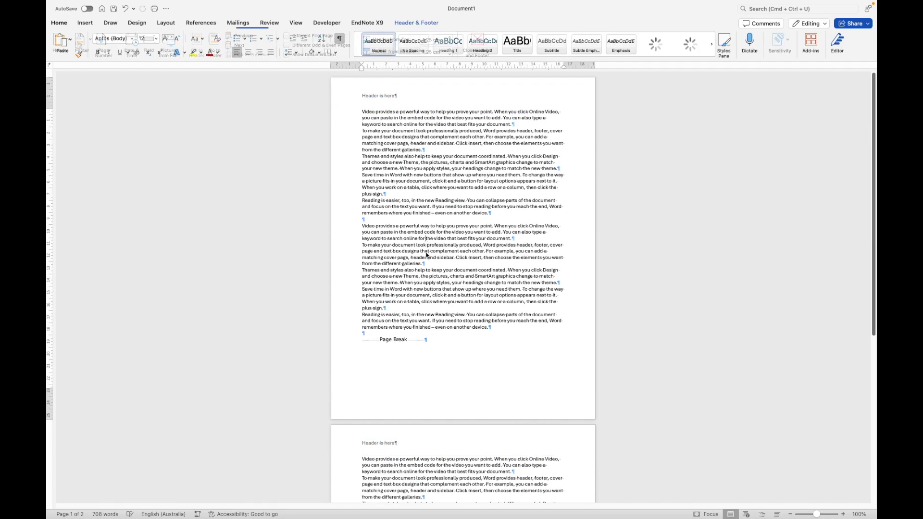
- Delete the page break before the third copy of the sample text
scroll(400, 378, "down", 6)
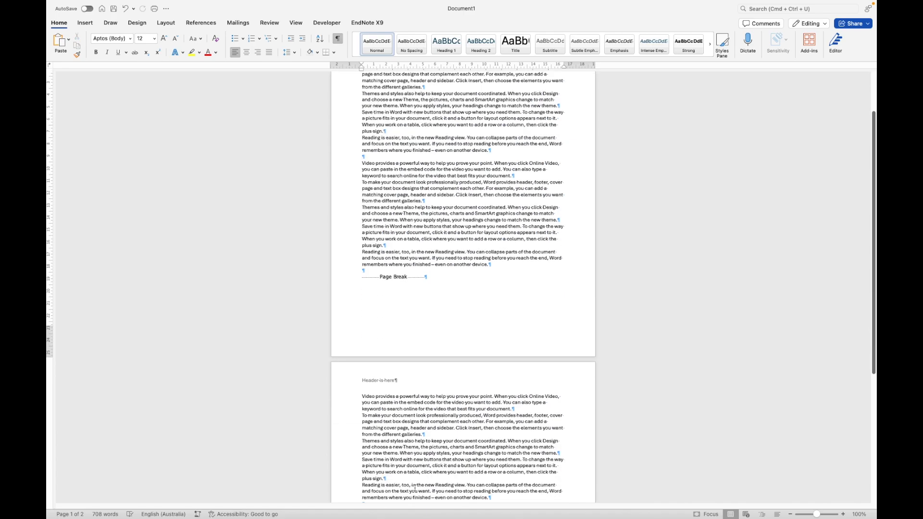
scroll(401, 378, "up", 6)
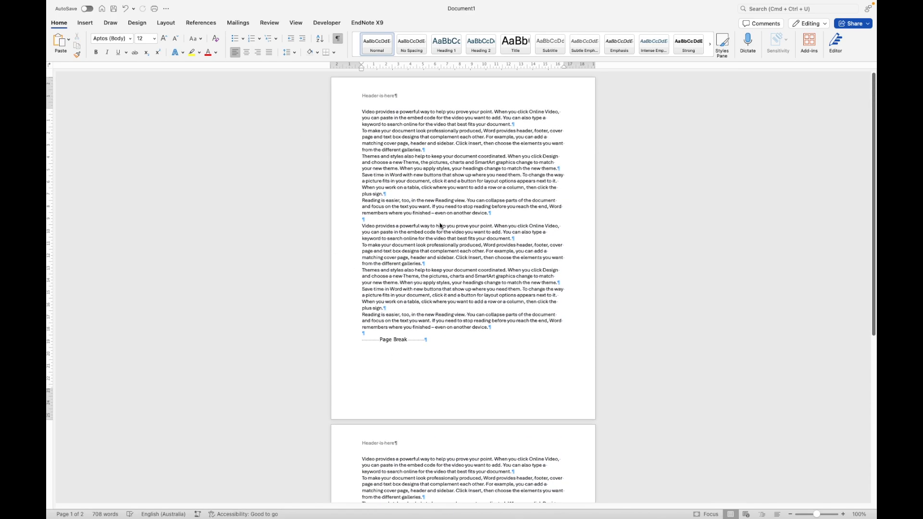
scroll(441, 375, "down", 4)
scroll(445, 394, "down", 5)
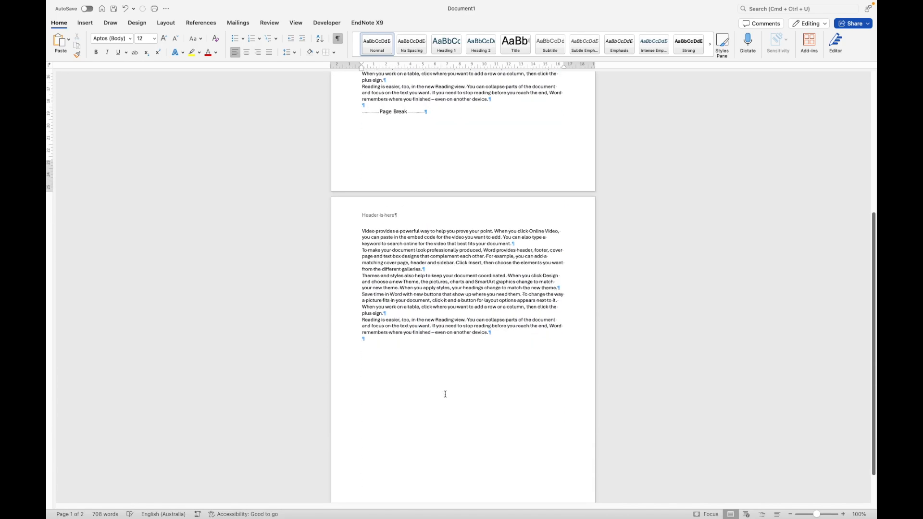
scroll(446, 394, "up", 9)
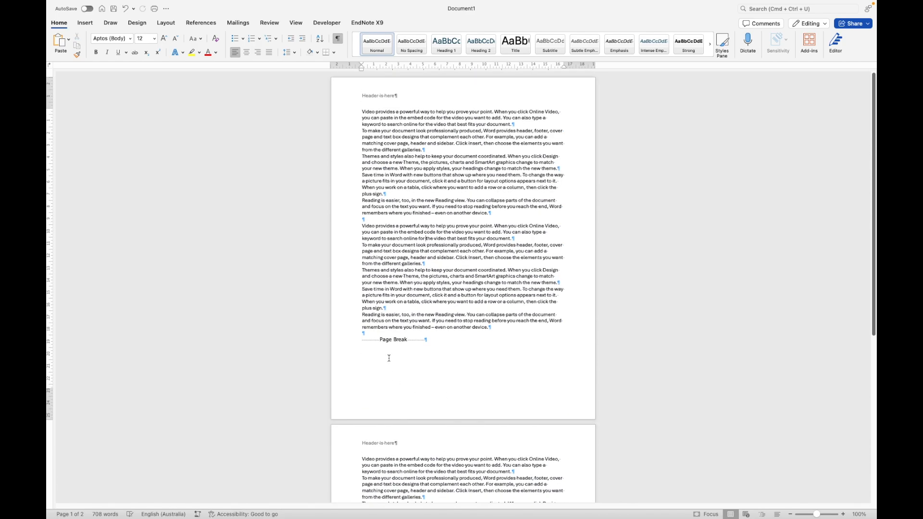
left_click(424, 341)
key("BackSpace")
key("BackSpace")
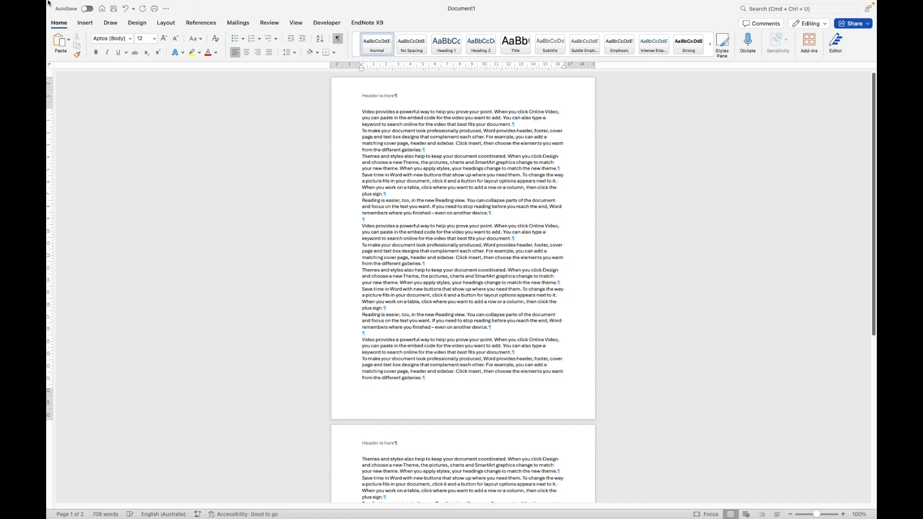
- Insert a Next Page section break before the third copy of the sample text
left_click(85, 23)
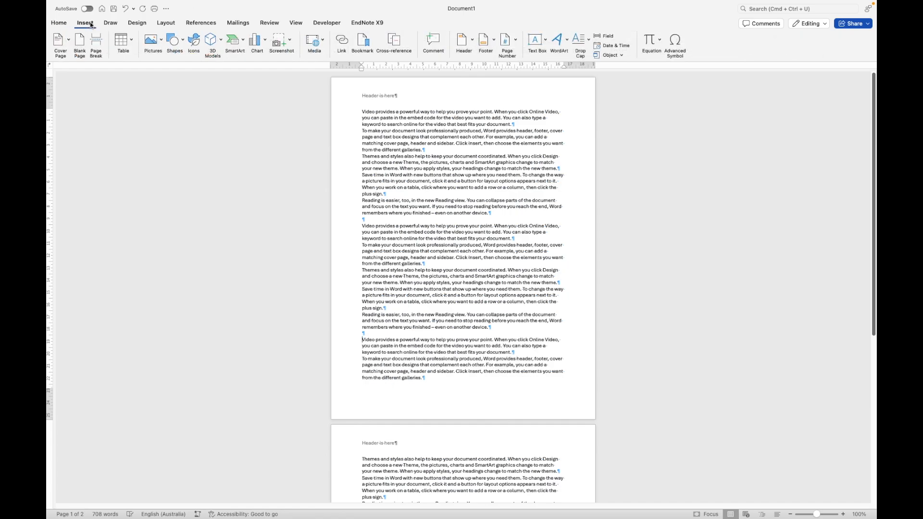
left_click(162, 24)
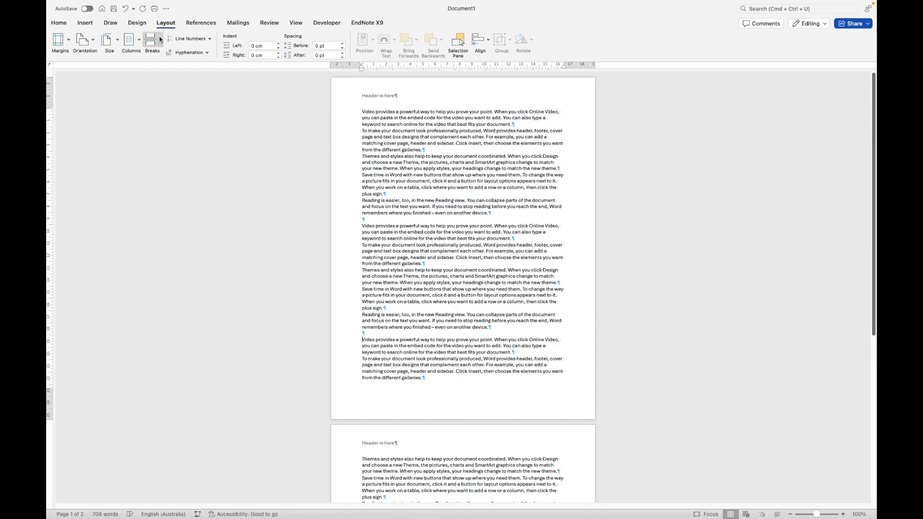
left_click(160, 40)
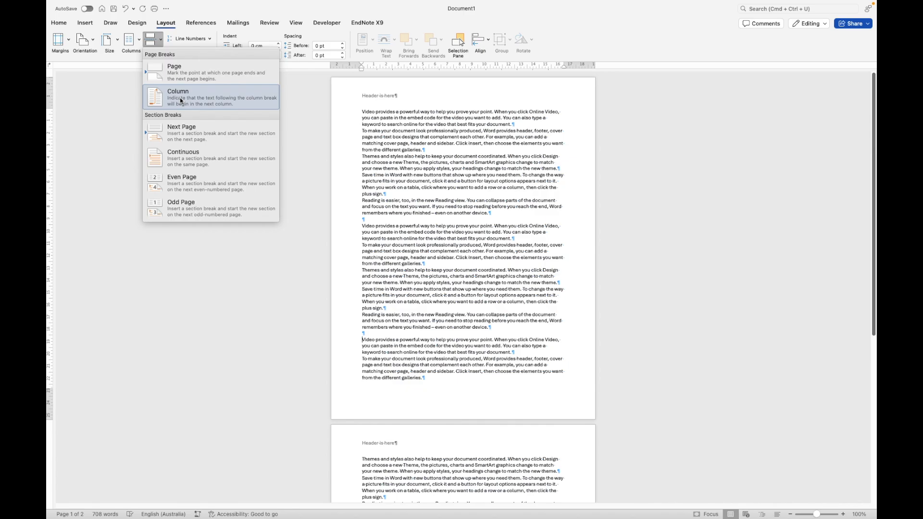
left_click(180, 129)
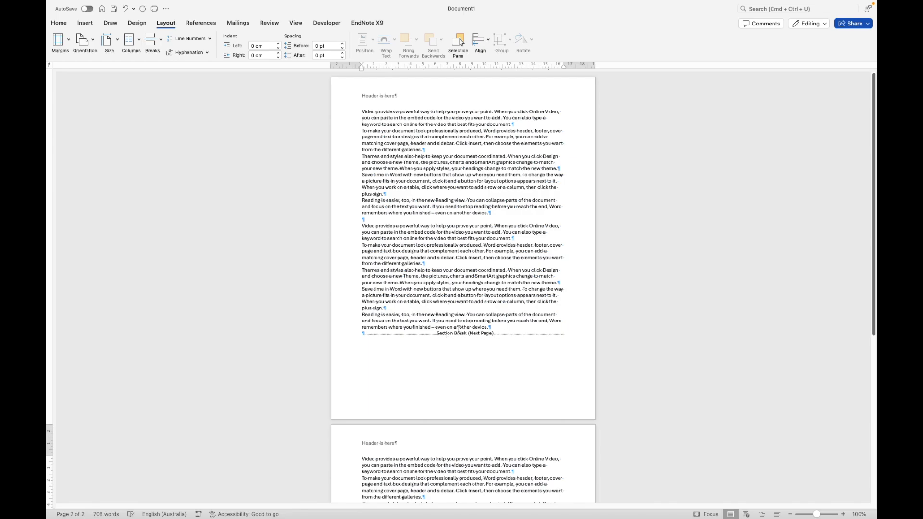
- Set the orientation of the section after the break to landscape
scroll(428, 351, "down", 3)
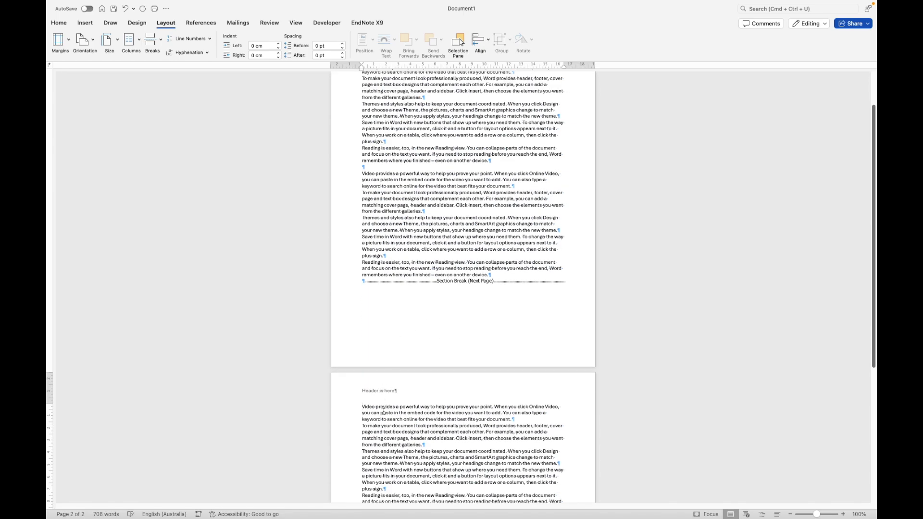
left_click(91, 44)
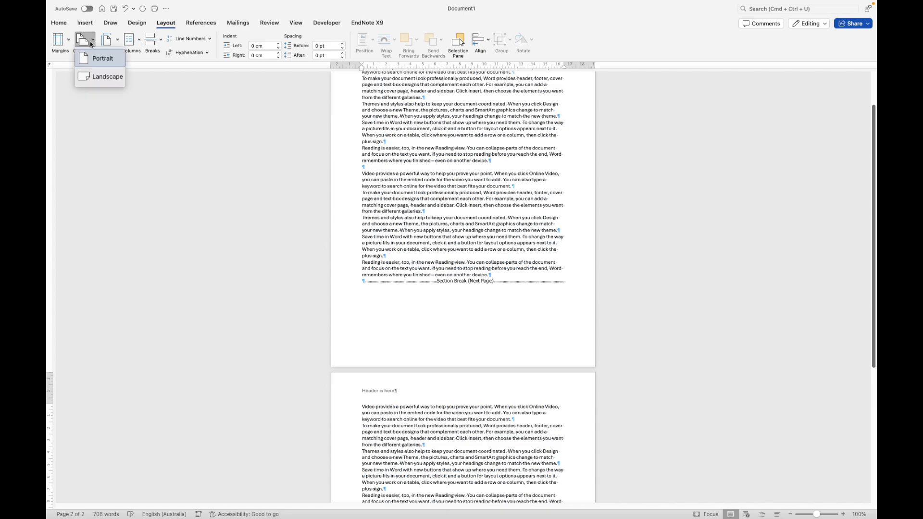
left_click(94, 76)
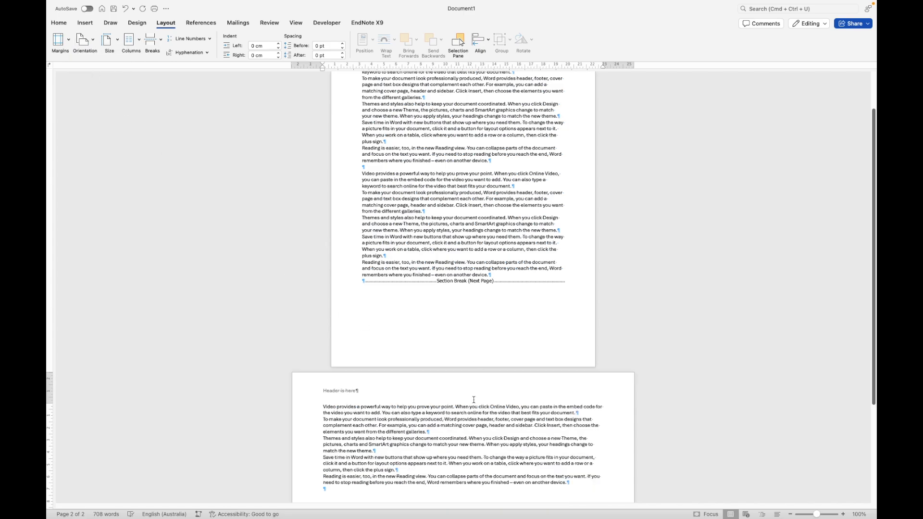
scroll(475, 391, "down", 5)
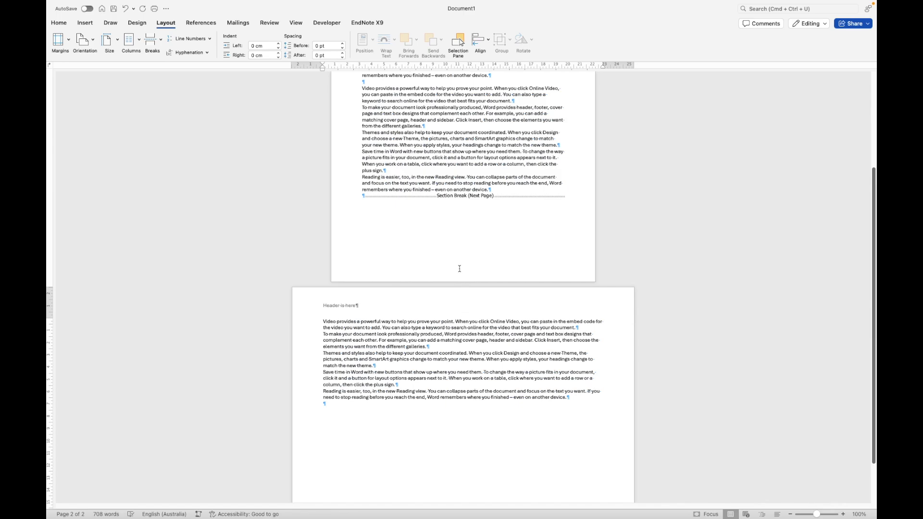
scroll(433, 193, "up", 5)
scroll(432, 191, "up", 3)
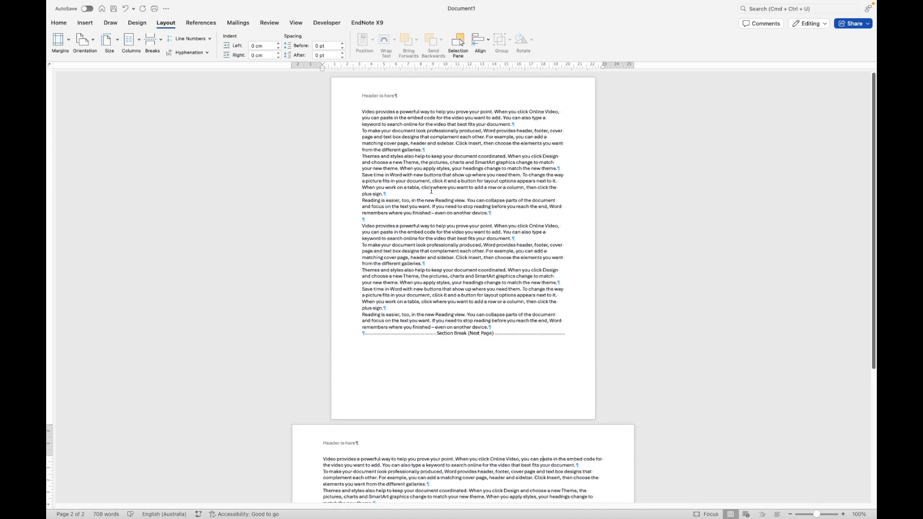
scroll(445, 490, "down", 3)
scroll(445, 485, "up", 3)
scroll(385, 433, "down", 3)
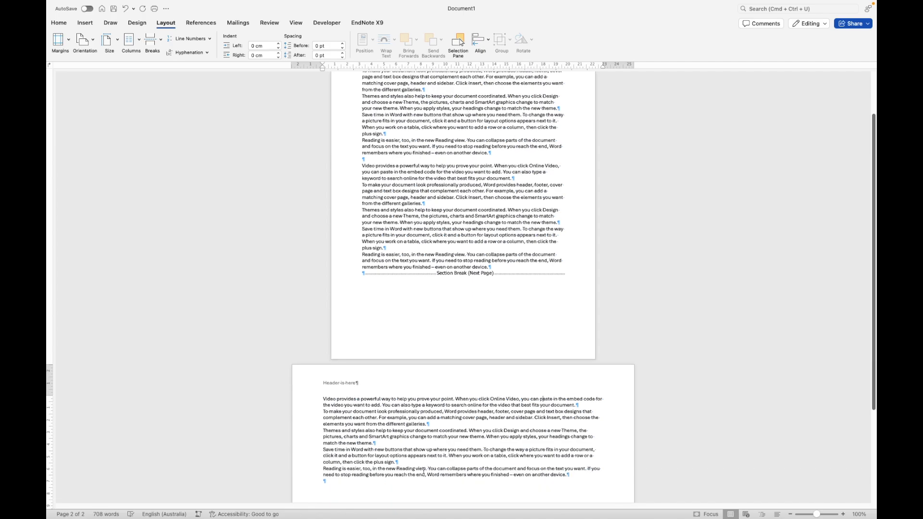
- Open the landscape section's header for editing and turn off its Link to Previous setting
double_click(351, 383)
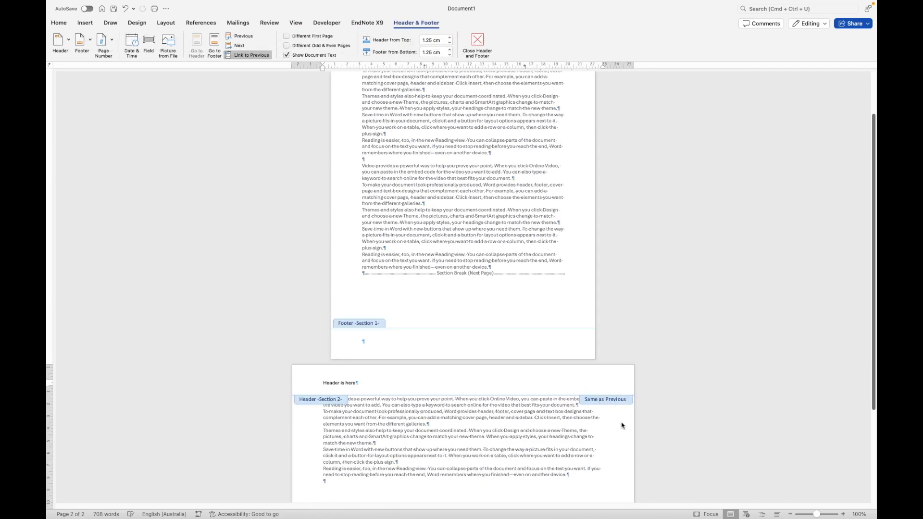
scroll(599, 425, "down", 3)
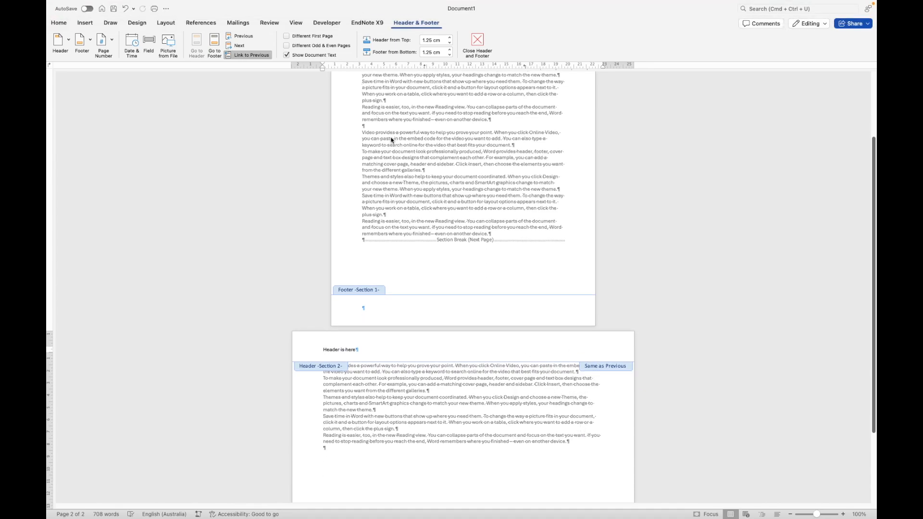
scroll(402, 154, "up", 1)
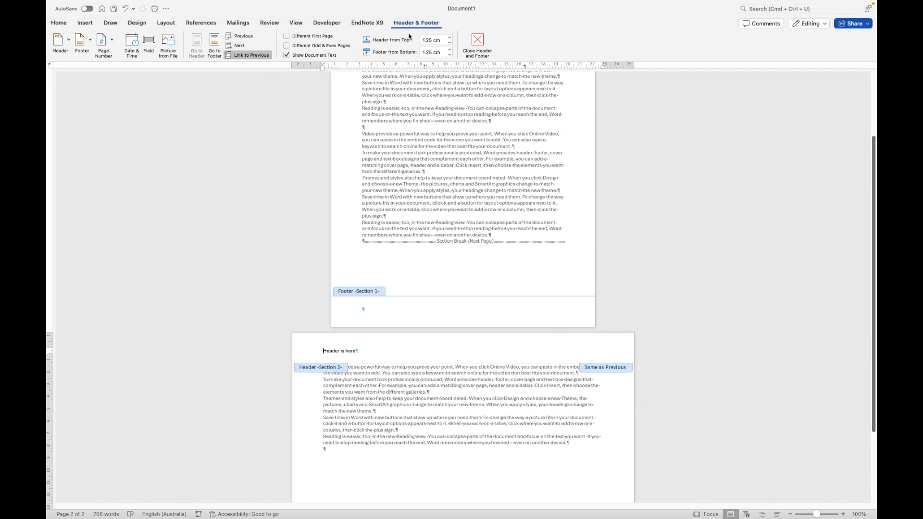
left_click(258, 54)
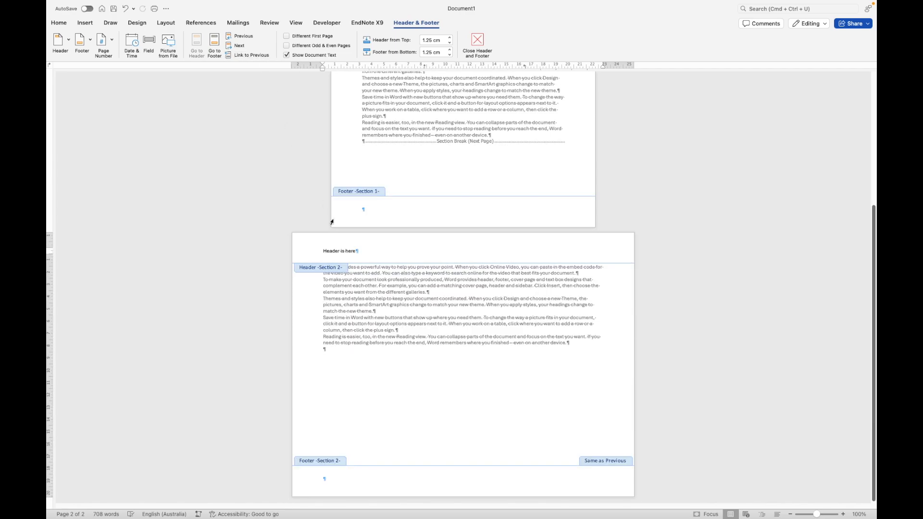
- Replace the landscape section's header text with "Hello everyone" and return to the document body
left_click_drag(323, 251, 364, 251)
type("Hello everyone")
double_click(390, 291)
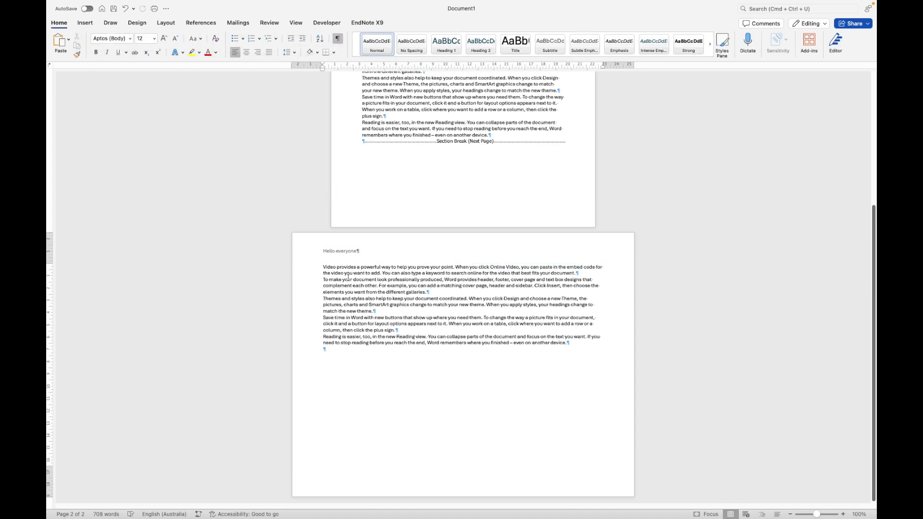
scroll(396, 303, "up", 3)
scroll(396, 304, "up", 4)
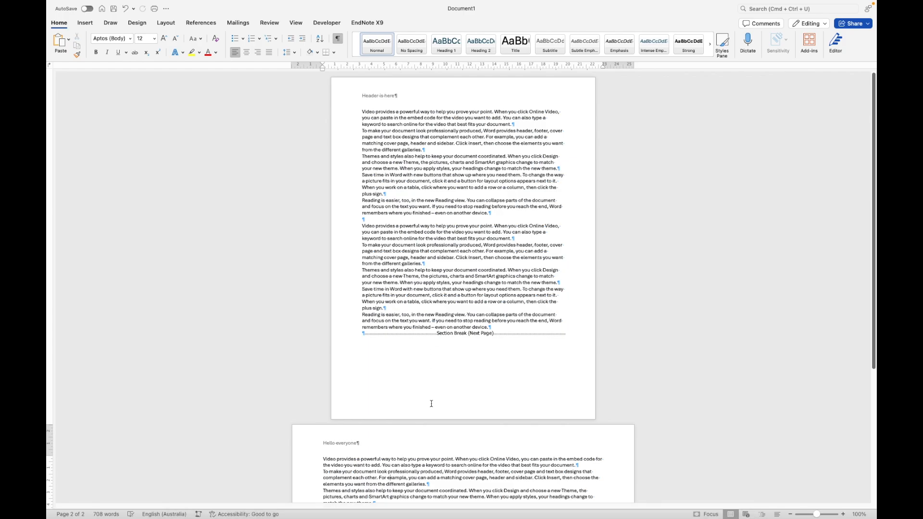
mouse_move(848, 3)
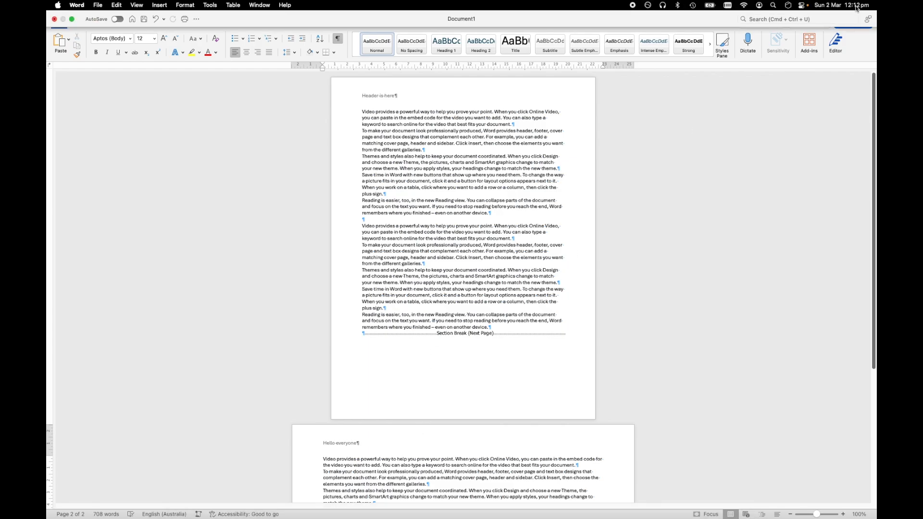